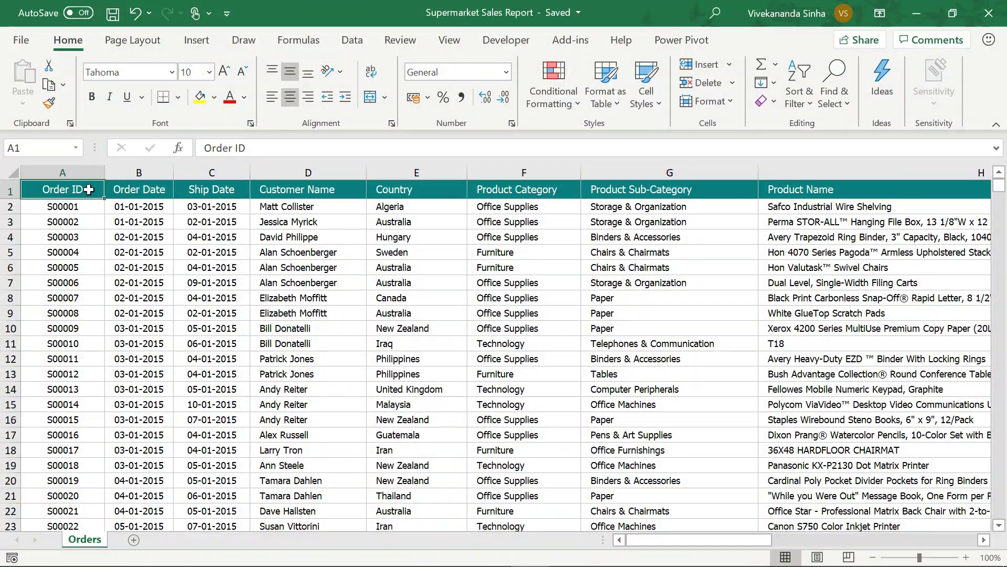
Browse the Orders data to check its last row and its columns.
key("ctrl+Down")
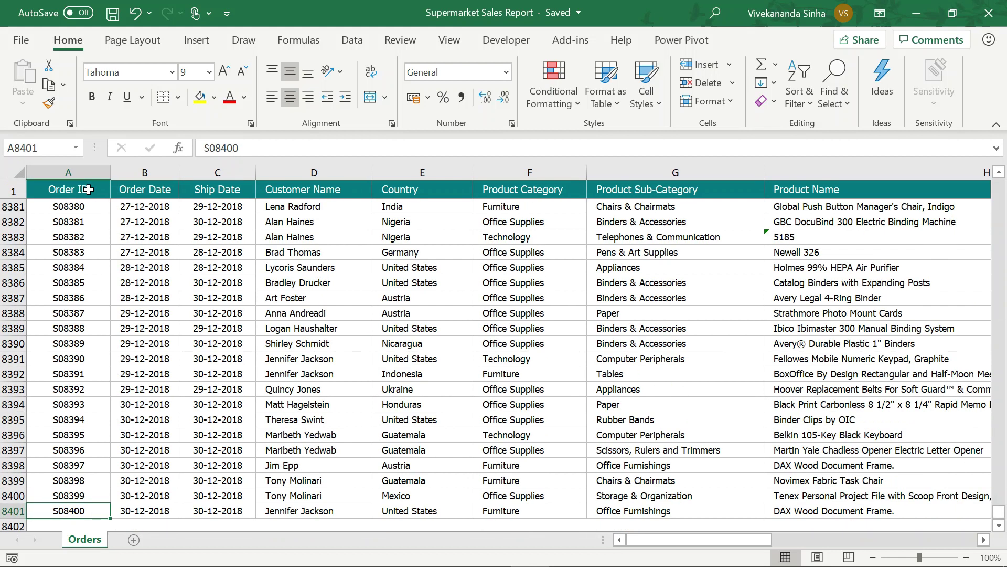
left_click(88, 190)
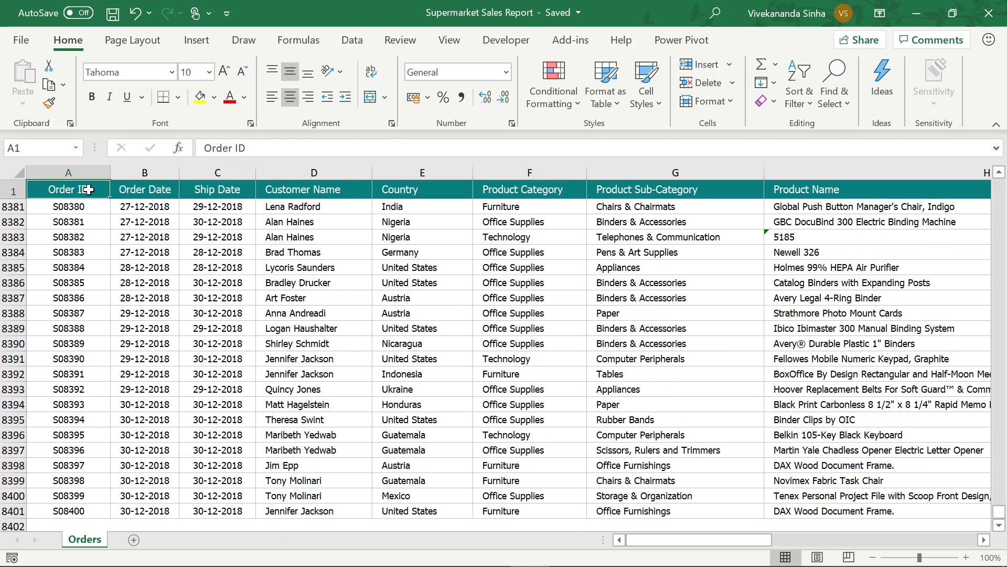
key("ctrl+Home")
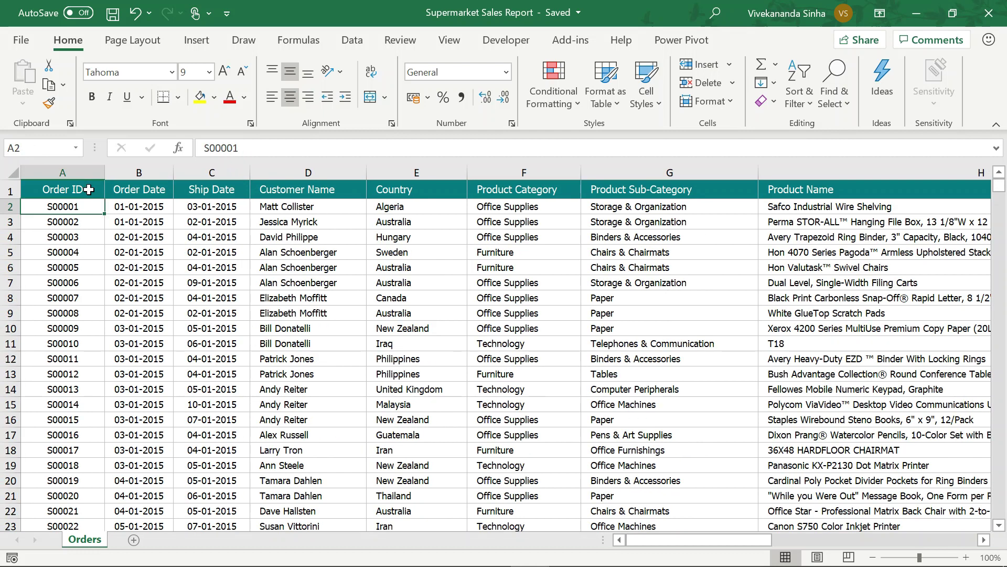
key("Right")
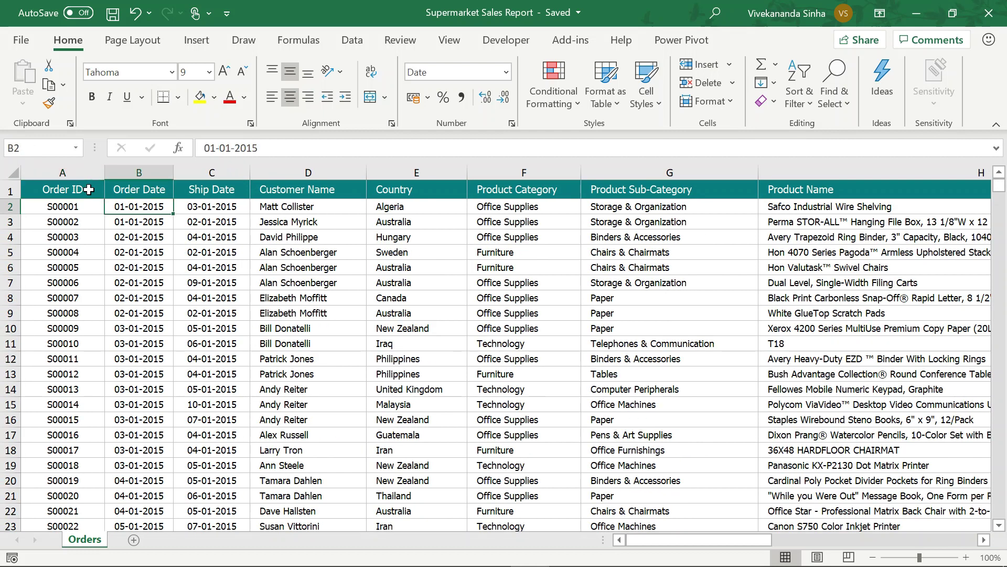
key("ctrl+Right")
key("Left")
key("Left")
key("Left")
key("Left")
key("Left")
key("Left")
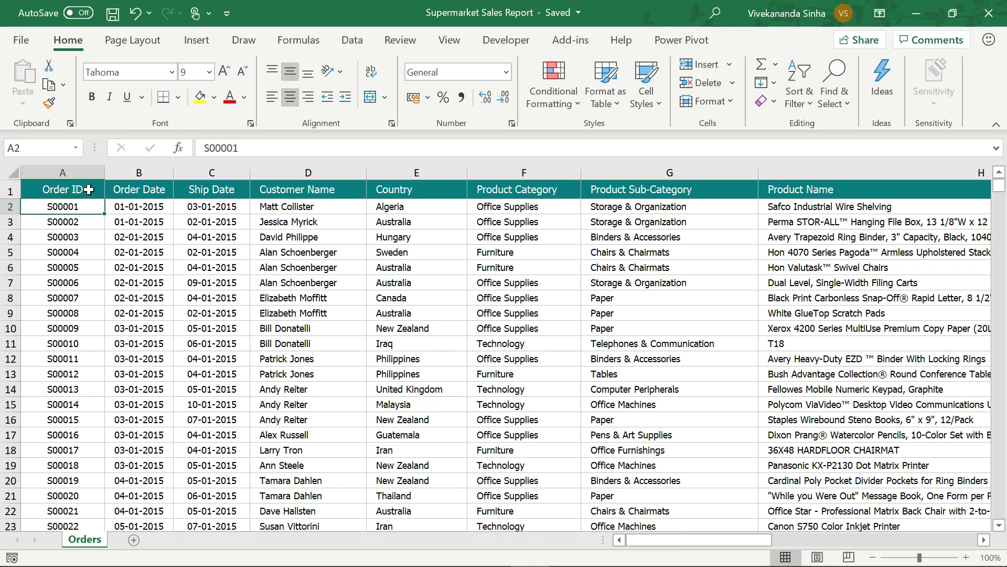
Insert a PivotTable from Orders!$A$1:$L$8401 on a new worksheet.
left_click(88, 190)
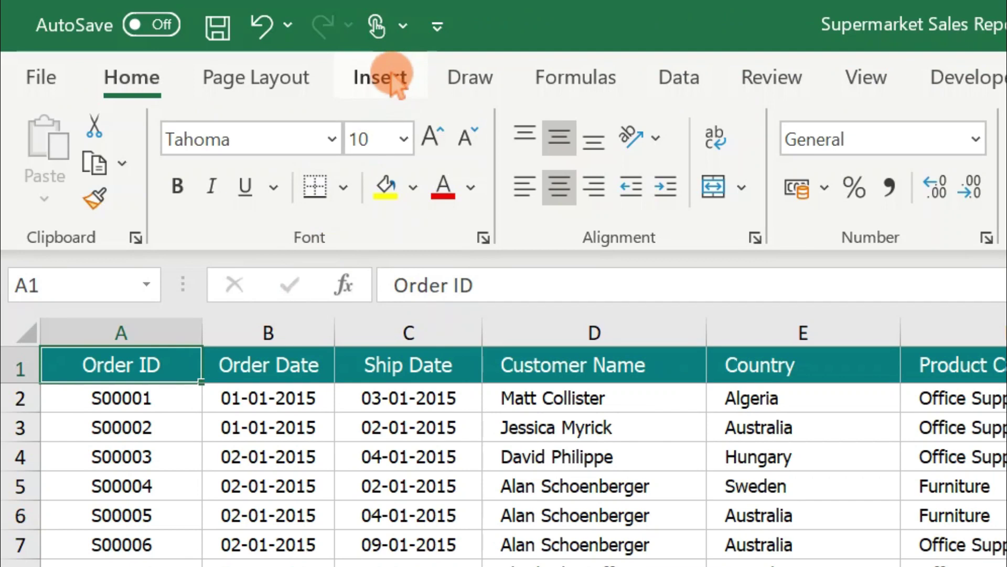
left_click(395, 80)
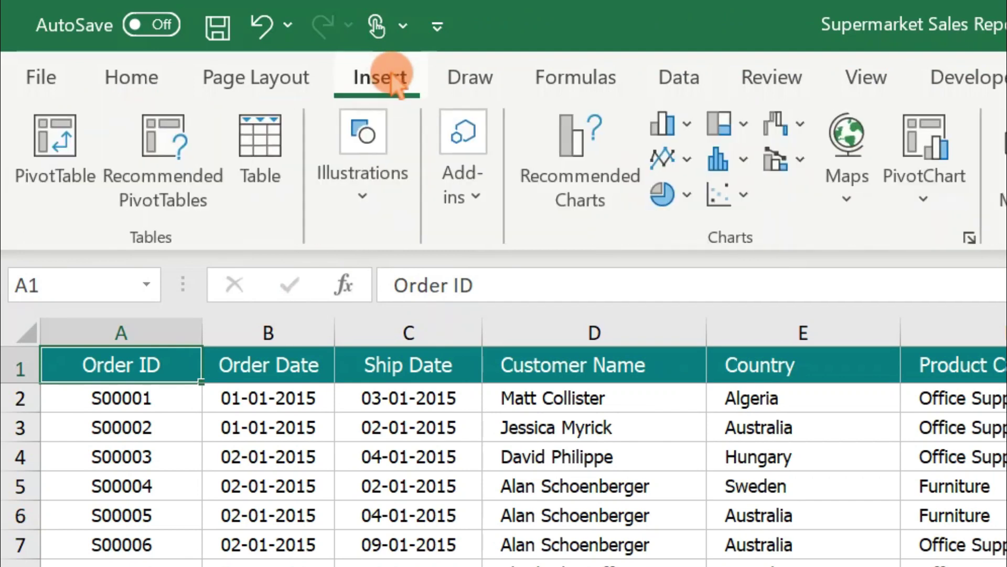
left_click(67, 145)
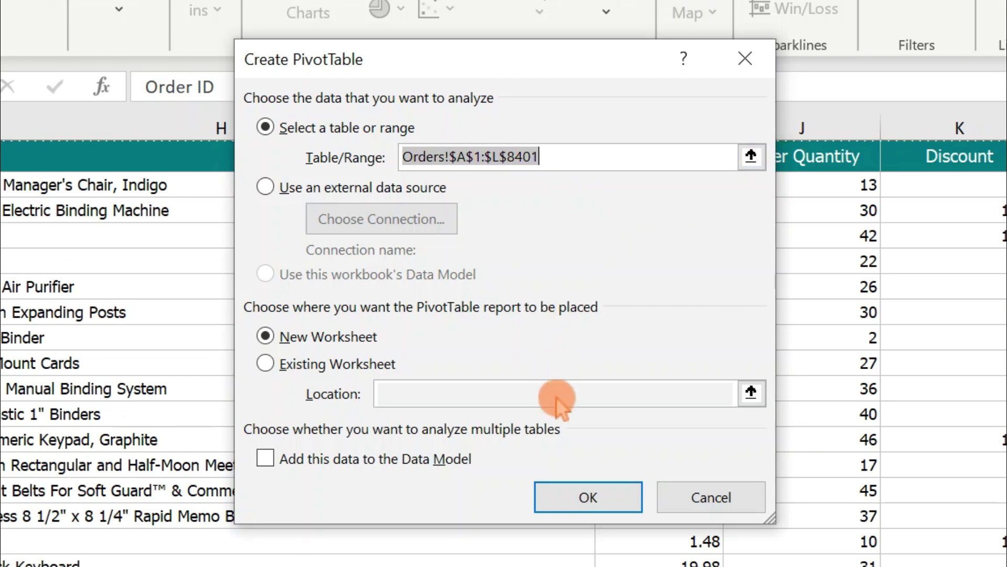
left_click(570, 493)
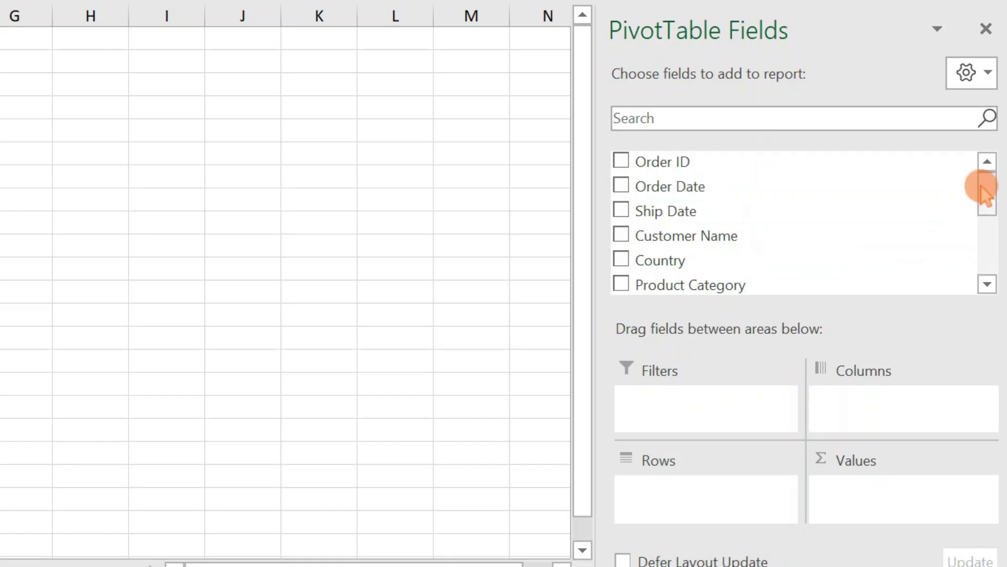
Put Product Category in Rows with Product Sub-Category nested beneath it.
left_click_drag(991, 286, 991, 300)
left_click_drag(986, 211, 986, 215)
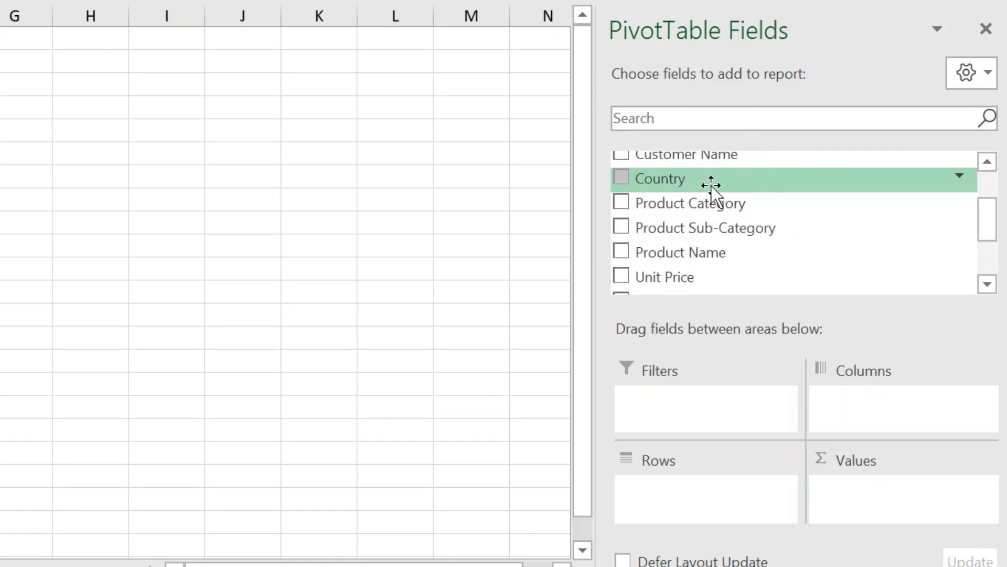
left_click_drag(700, 202, 695, 478)
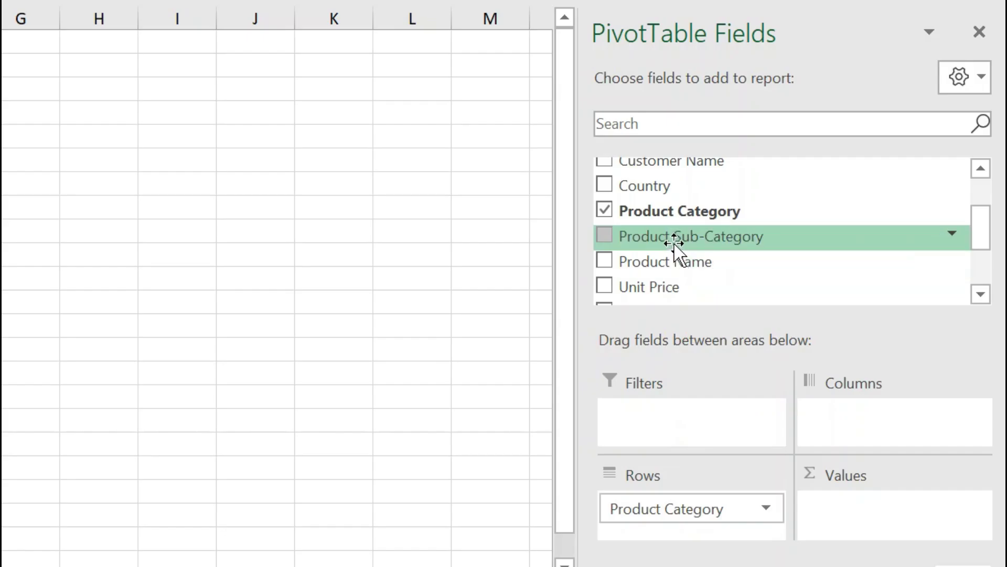
left_click_drag(804, 313, 803, 507)
left_click_drag(687, 540, 686, 534)
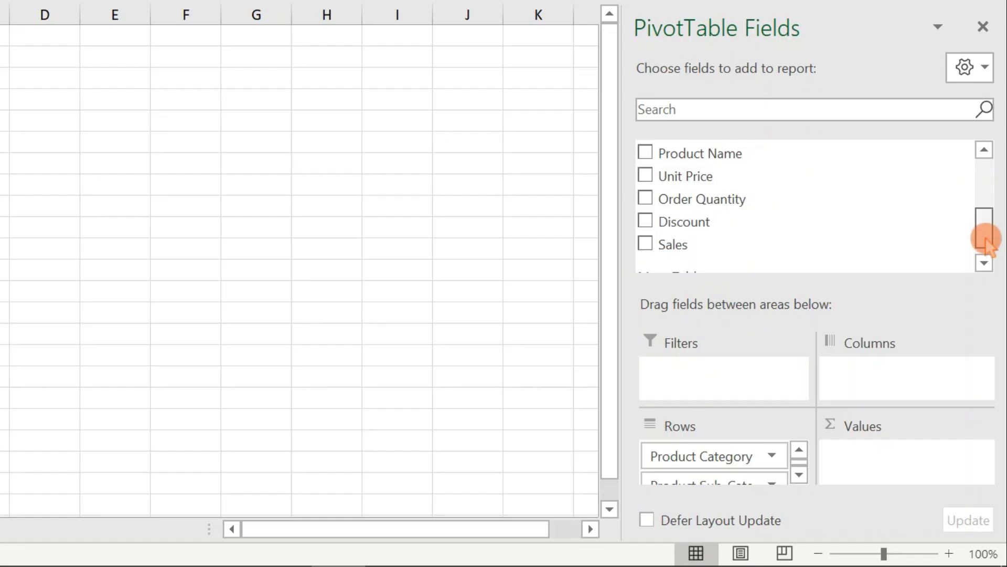
Add Sum of Order Quantity and Sum of Sales as the pivot values.
left_click_drag(993, 315, 991, 336)
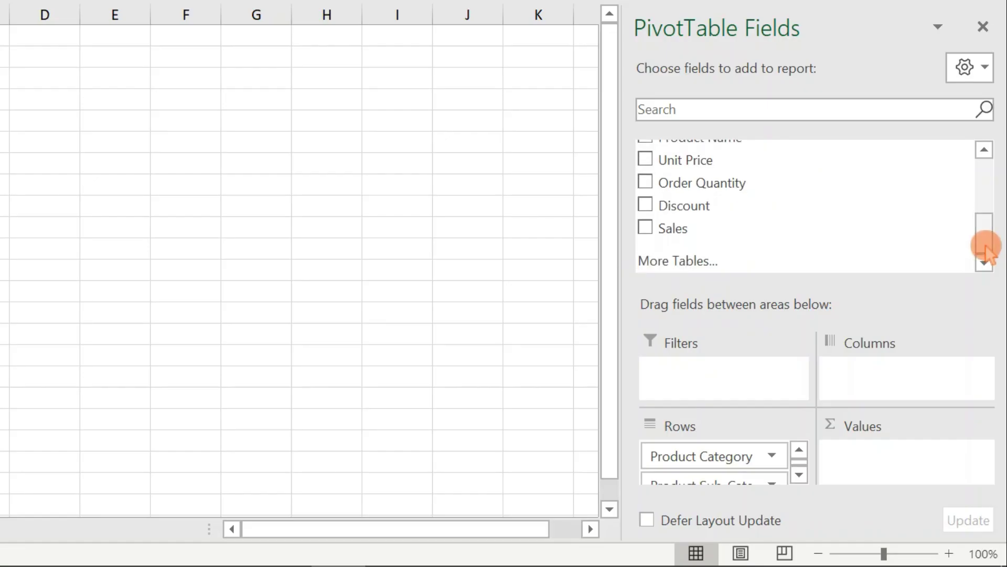
left_click_drag(707, 184, 911, 460)
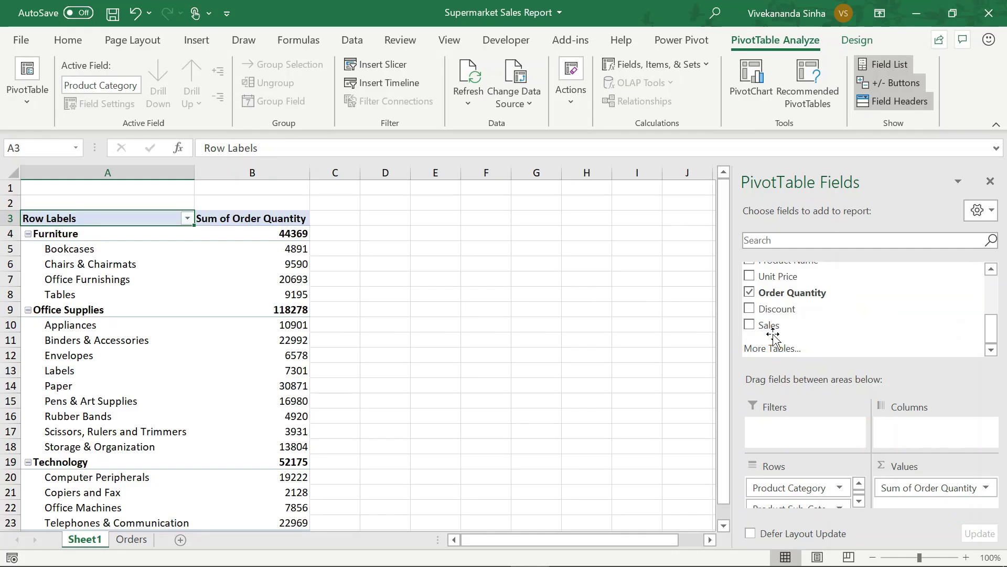
mouse_move(673, 228)
left_mouse_down()
mouse_move(873, 482)
mouse_move(871, 472)
left_mouse_up()
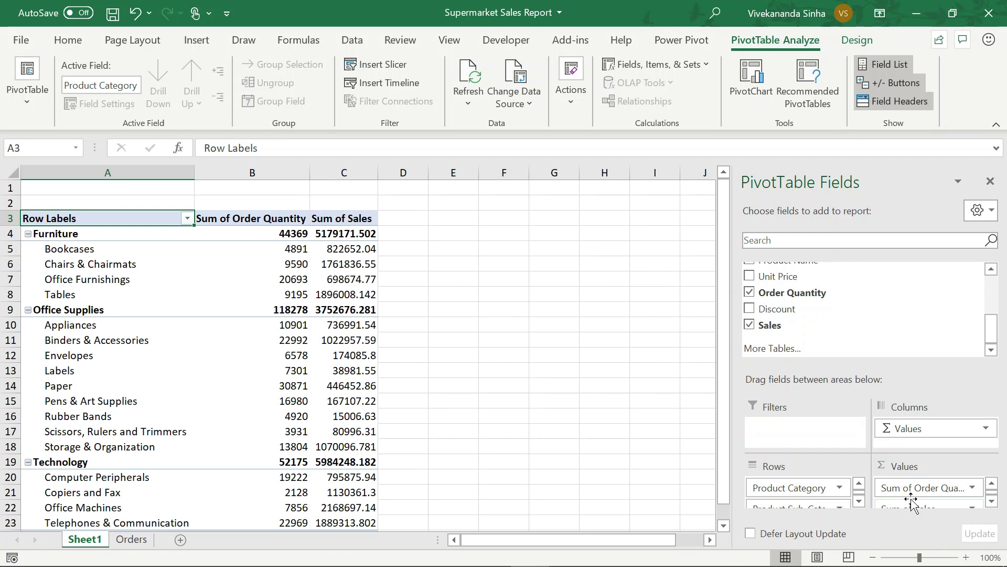
Place Country in the Filters area so the pivot shows (All) countries.
left_click(991, 331)
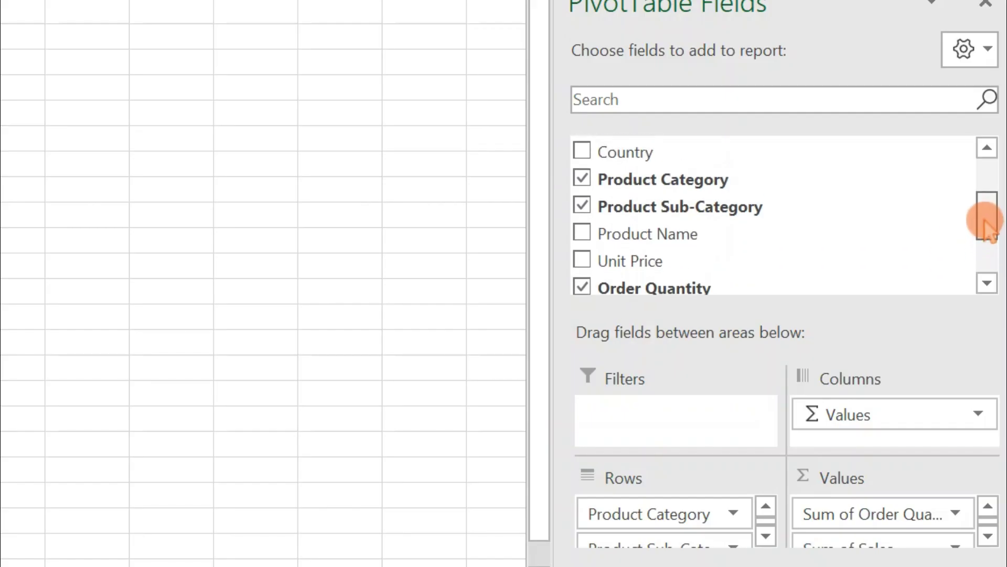
left_click_drag(992, 331, 992, 304)
left_click_drag(639, 182, 675, 426)
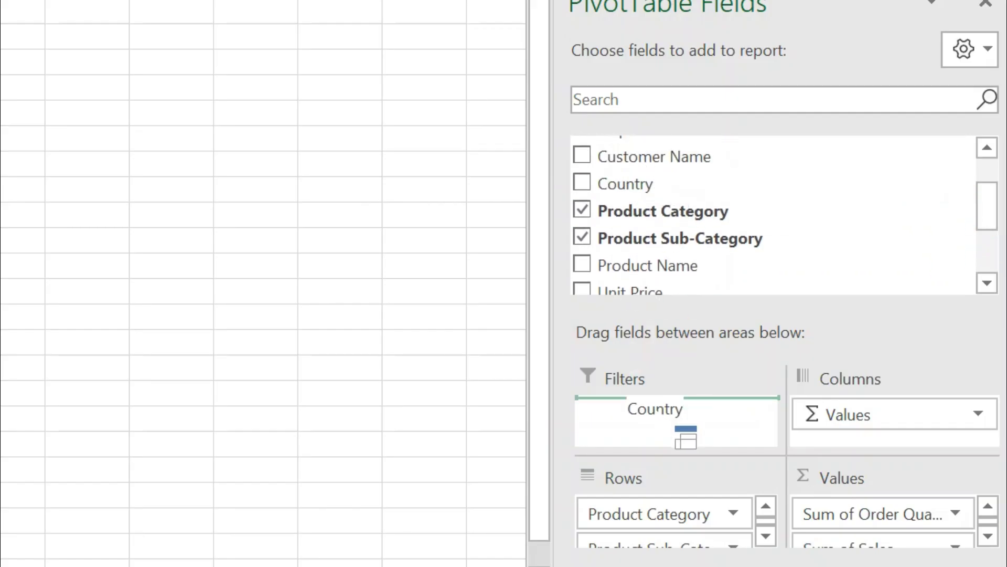
left_click_drag(658, 411, 654, 409)
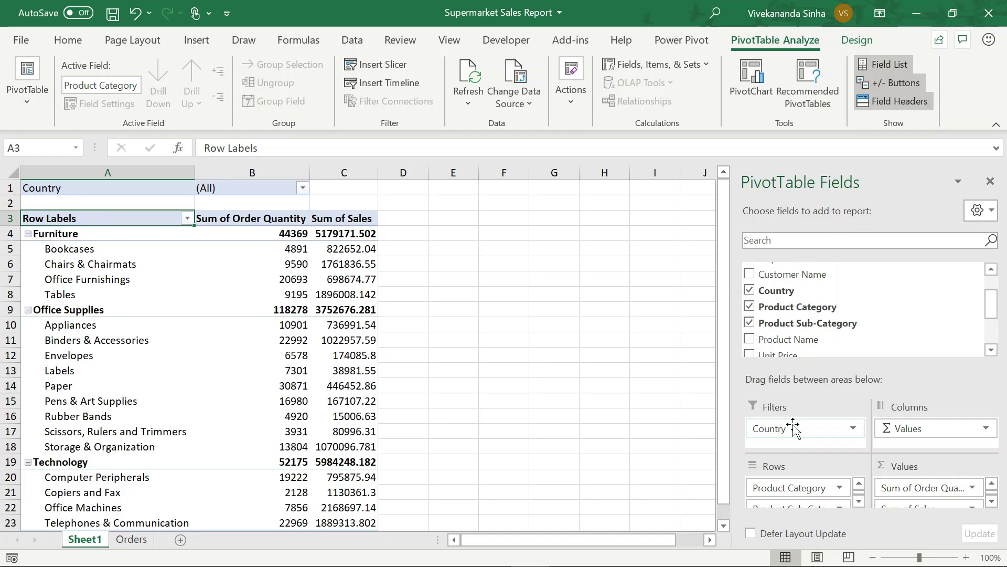
mouse_move(343, 279)
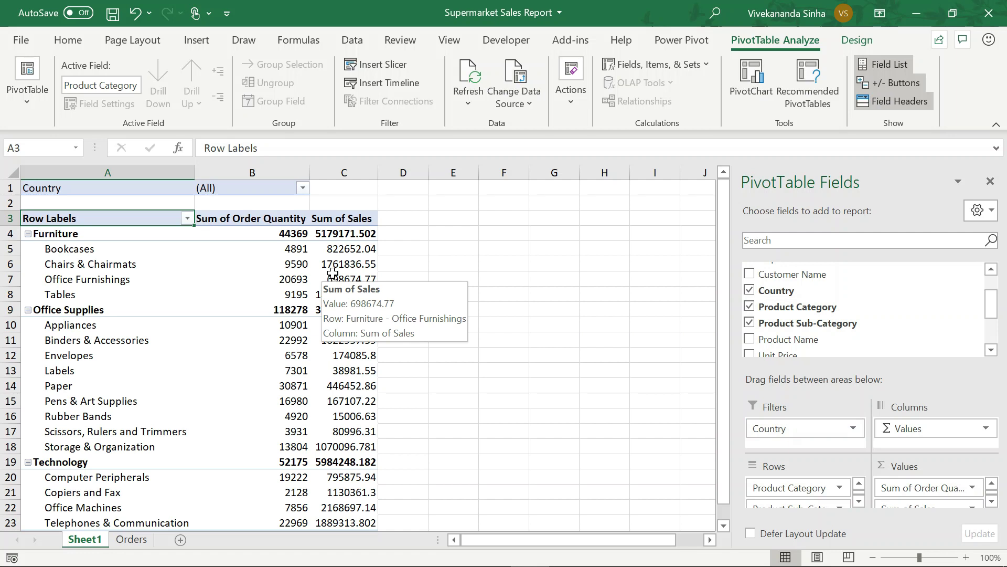
Switch the pivot to Outline layout and apply a blue medium PivotTable style.
left_click(849, 42)
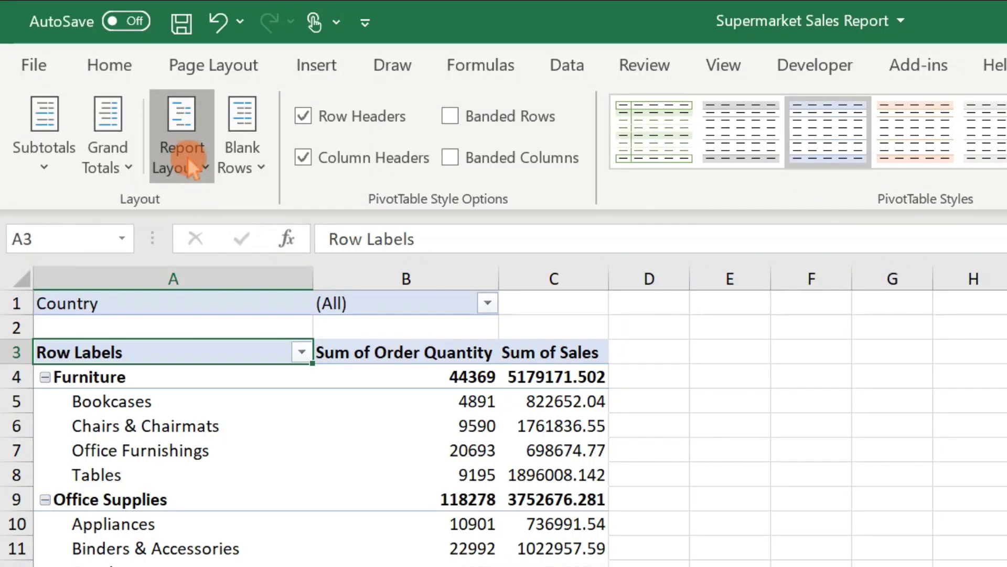
left_click(118, 103)
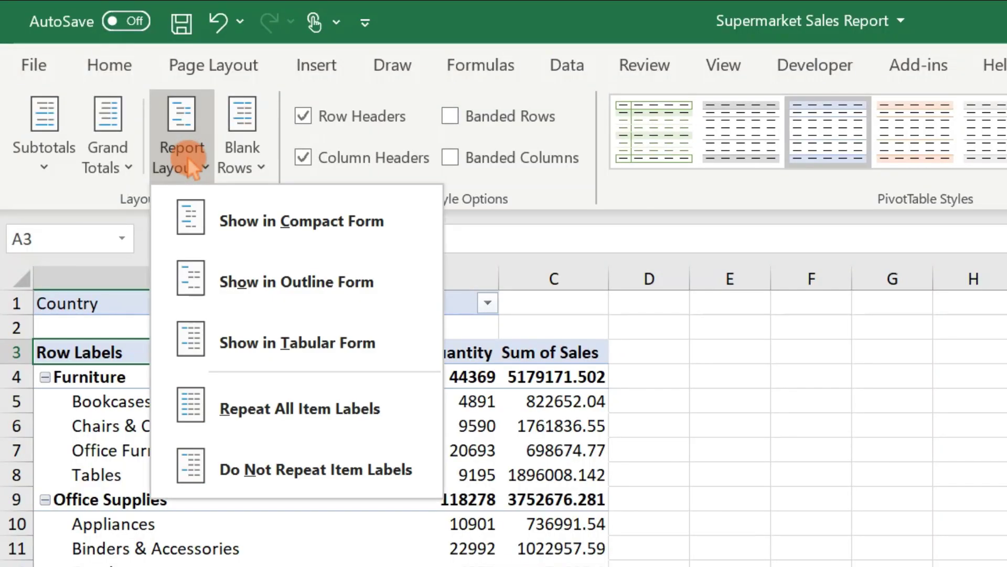
left_click(268, 284)
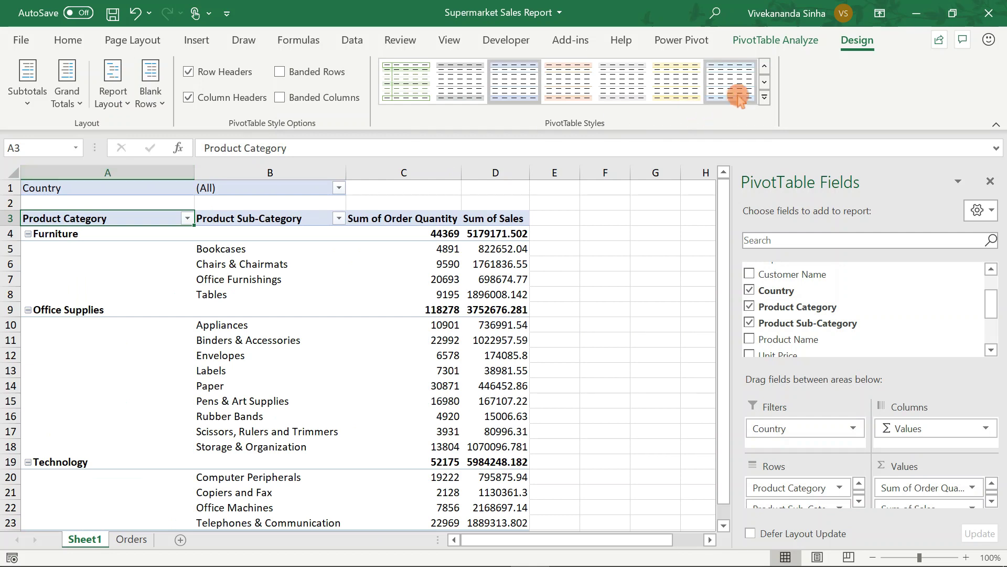
left_click(764, 93)
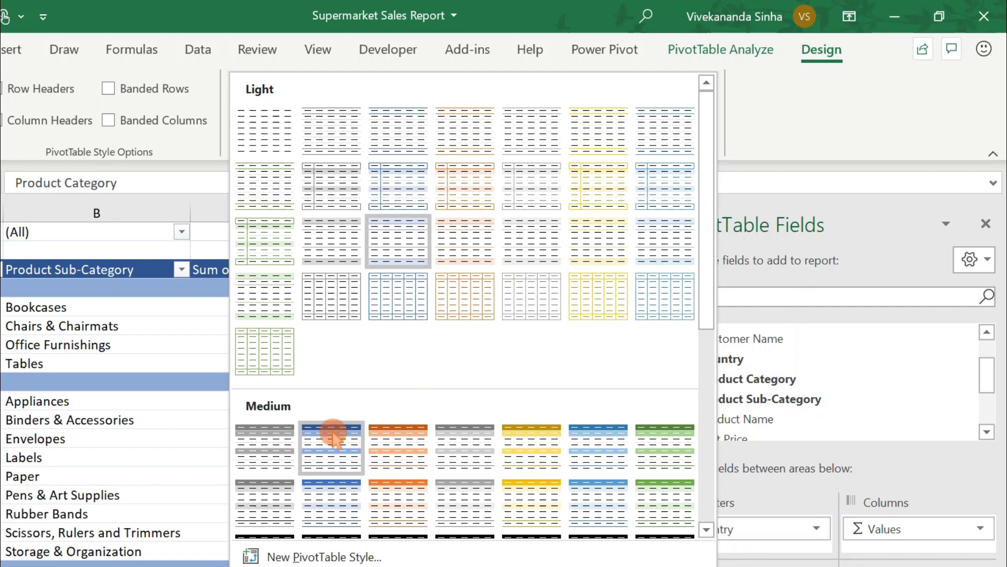
left_click(332, 437)
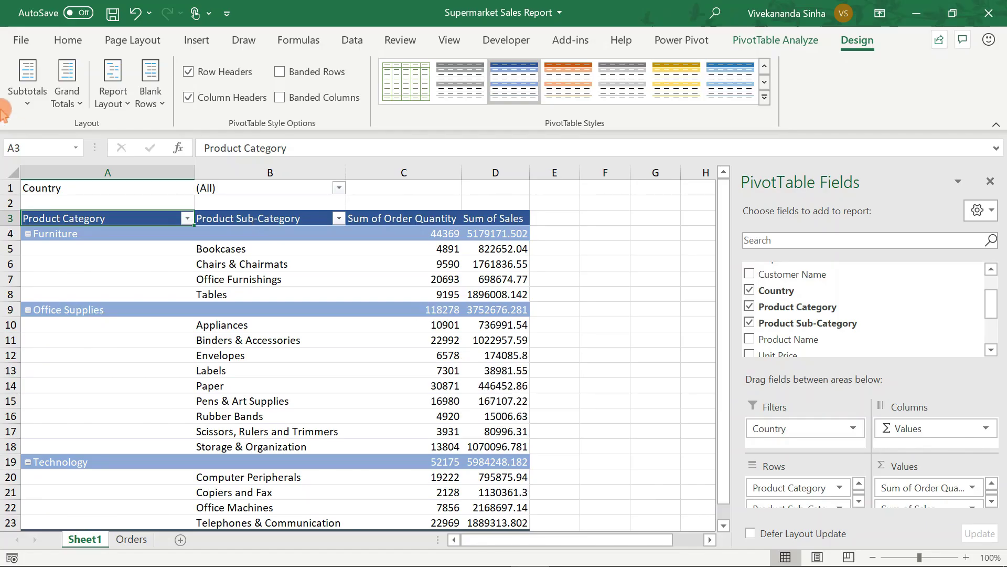
Show all subtotals at the bottom of each group, checking the Furniture Total row.
left_click(29, 97)
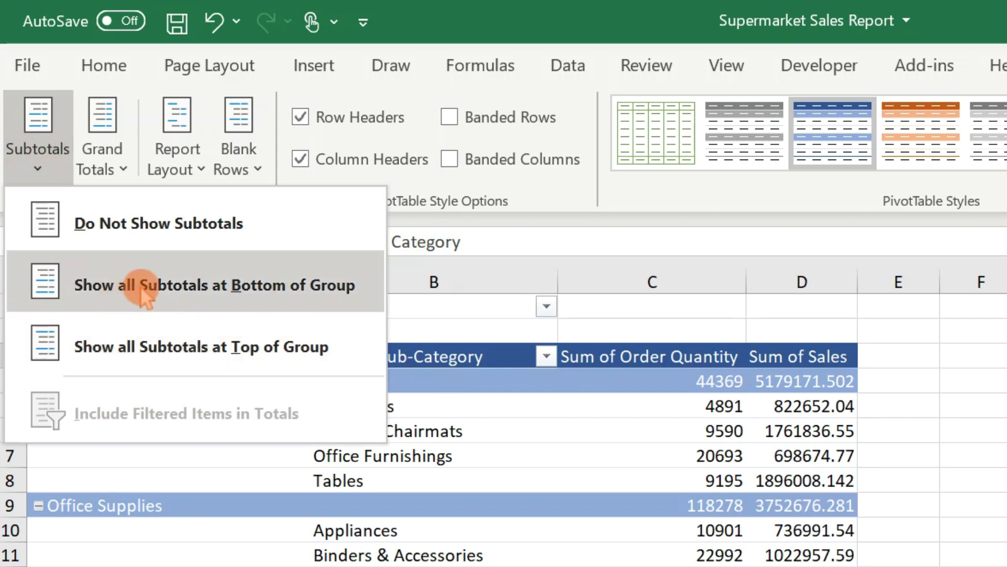
left_click(223, 286)
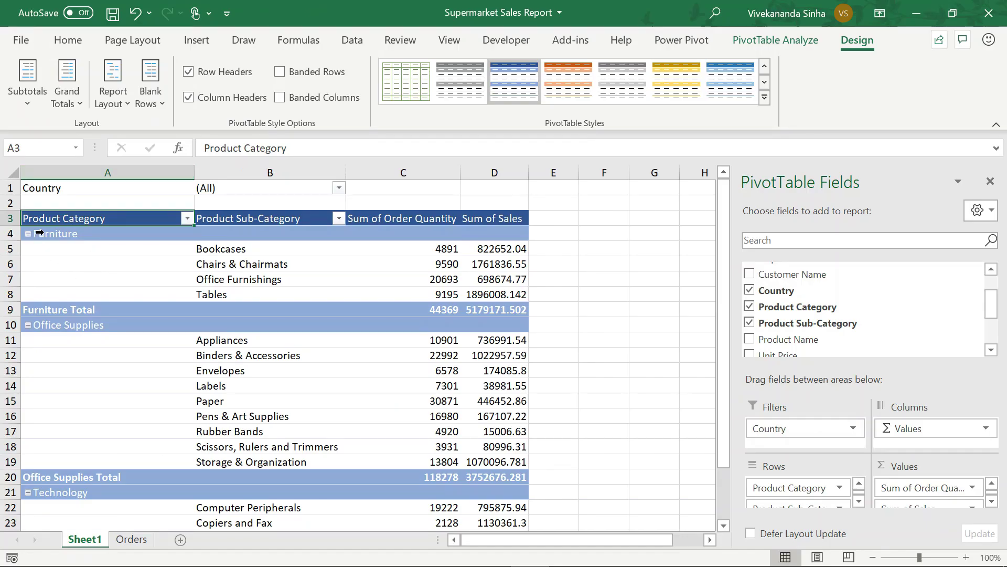
left_click(62, 235)
left_click_drag(68, 241, 459, 311)
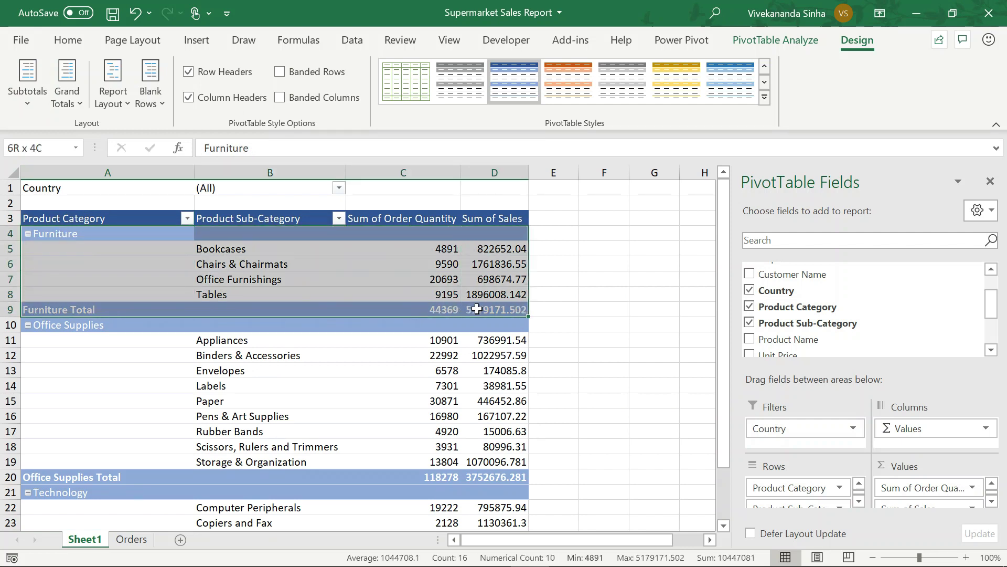
left_click(68, 233)
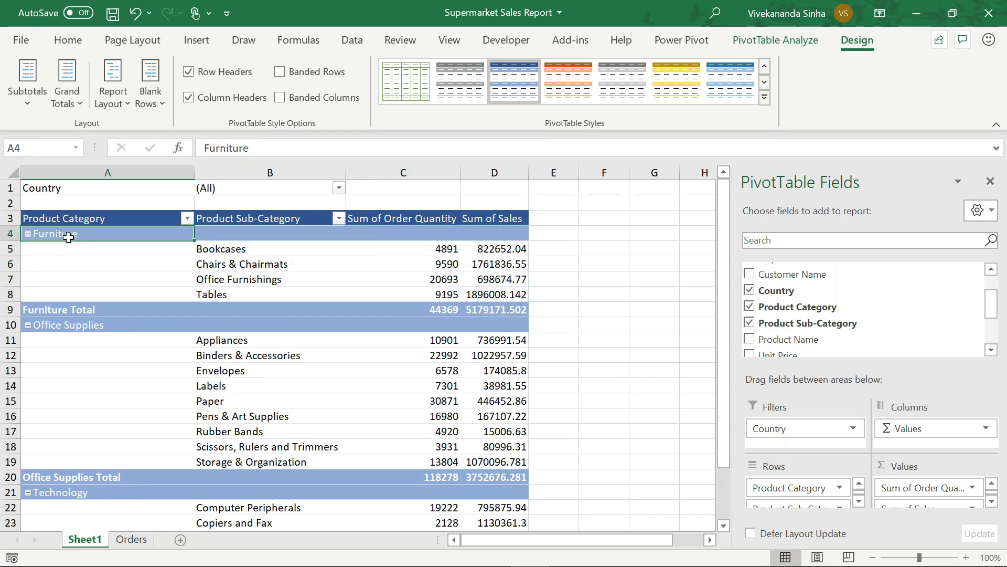
left_click(52, 325)
left_click(82, 299)
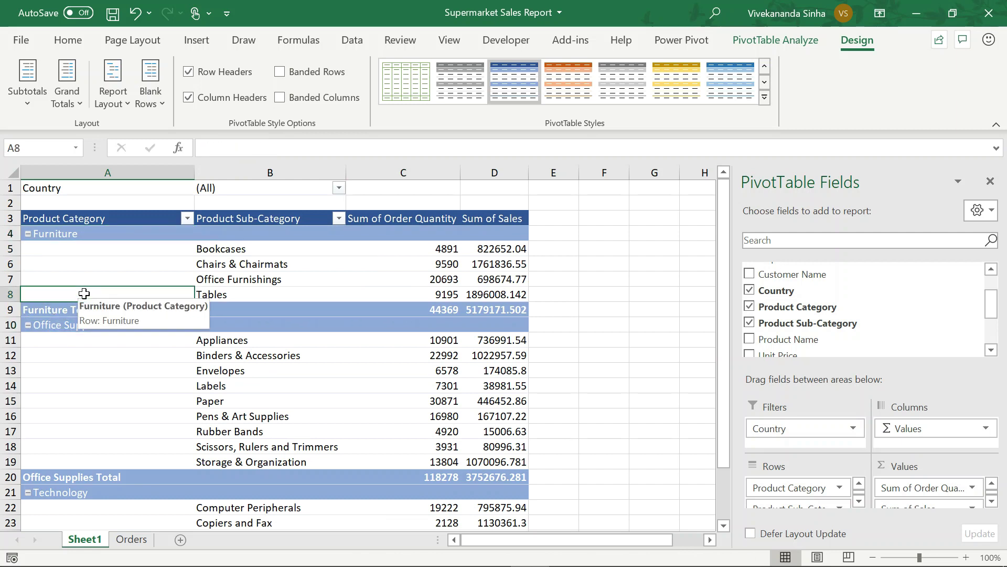
Apply Insert Blank Line after Each Item and close the PivotTable Fields pane.
left_click(151, 102)
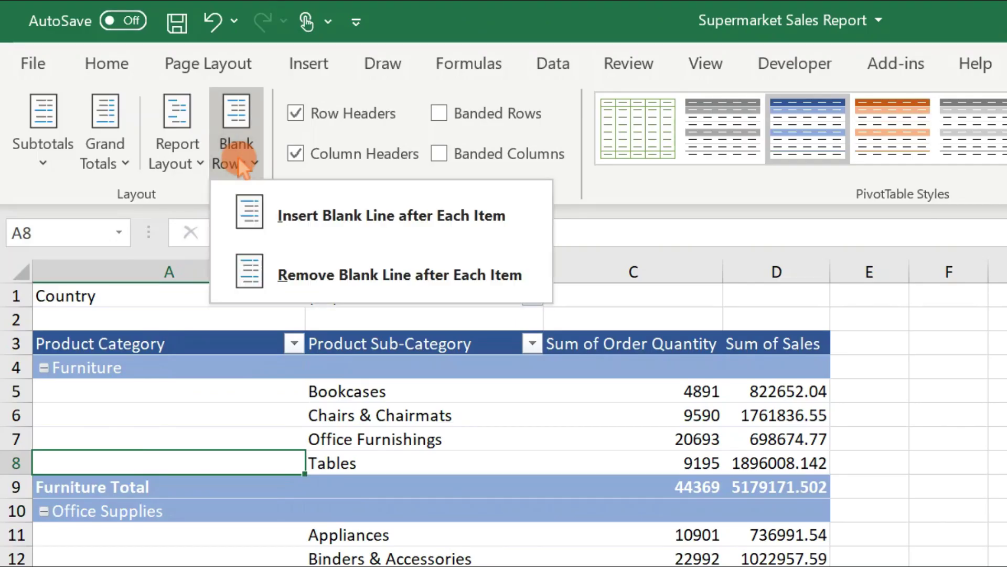
left_click(354, 215)
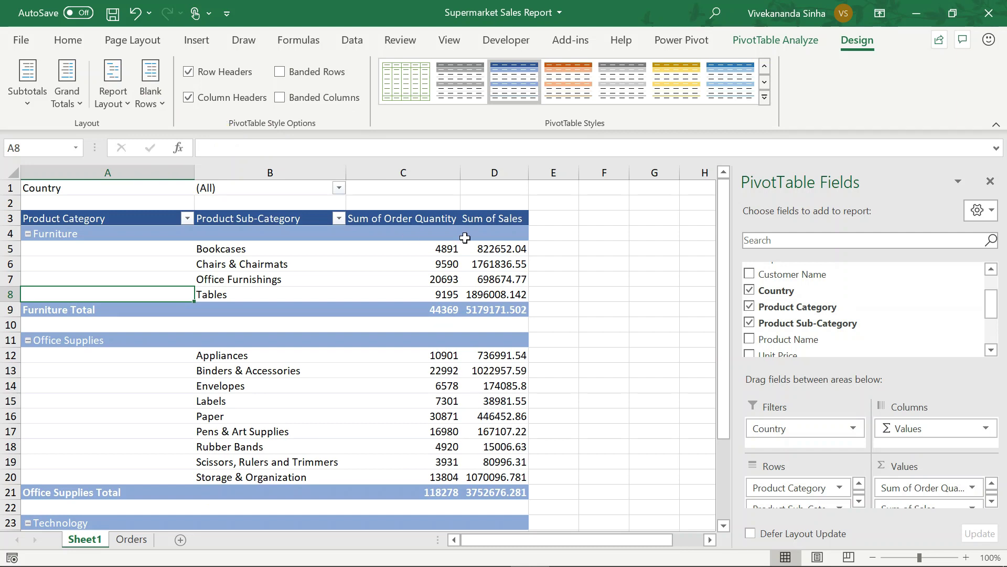
left_click(990, 181)
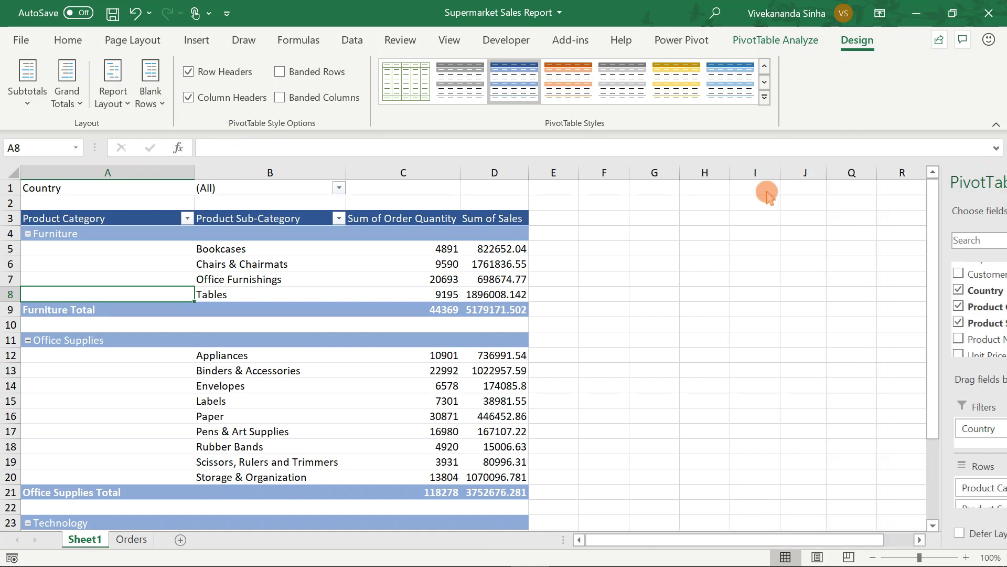
left_click(494, 245)
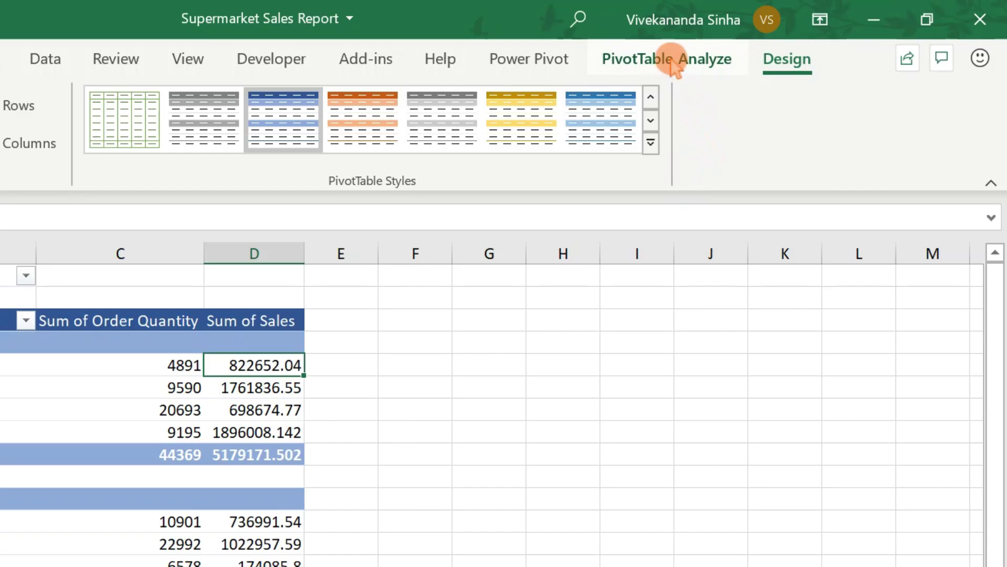
Run Show Report Filter Pages on Country to create one PivotTable sheet per country.
left_click(670, 59)
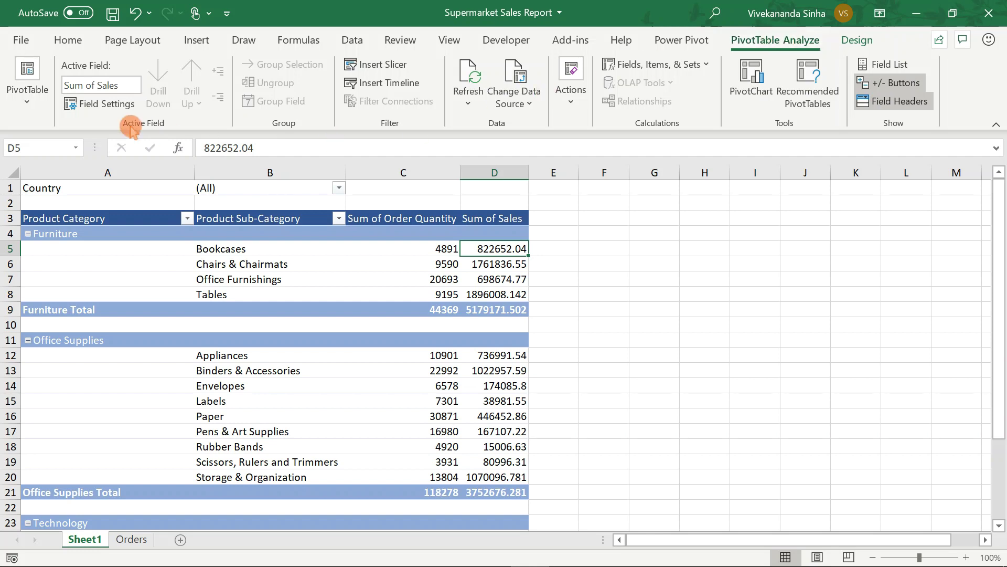
left_click(27, 103)
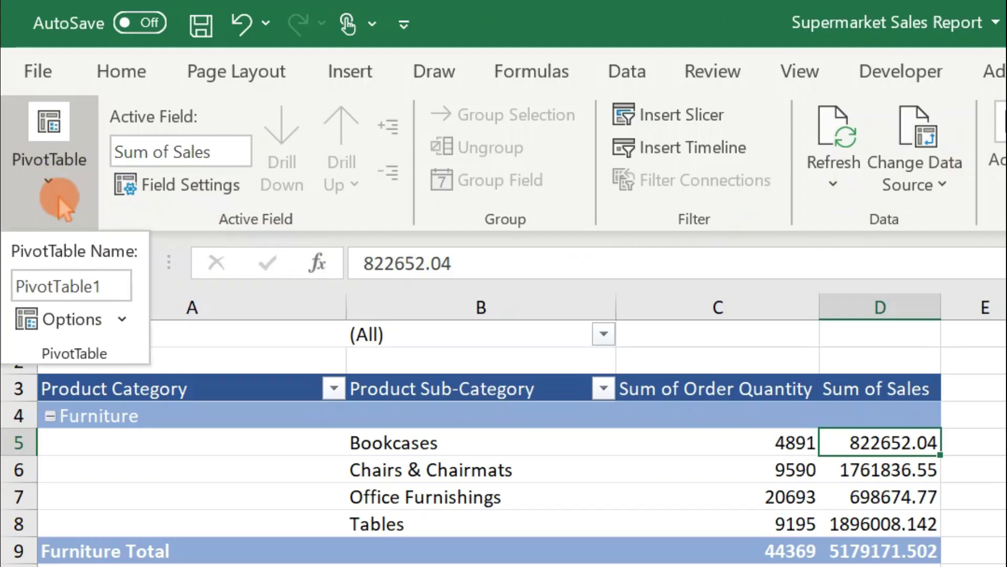
left_click(124, 319)
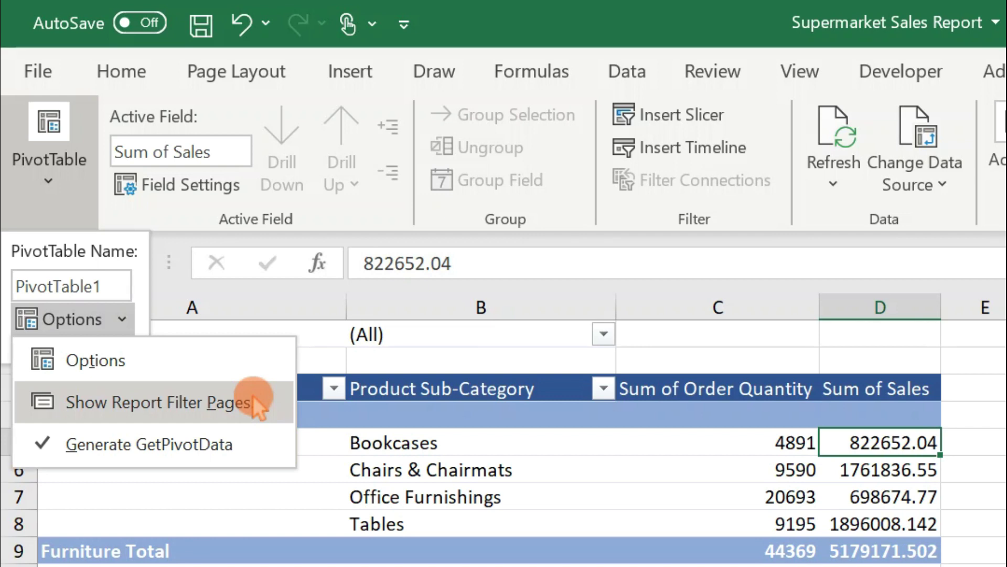
left_click(247, 402)
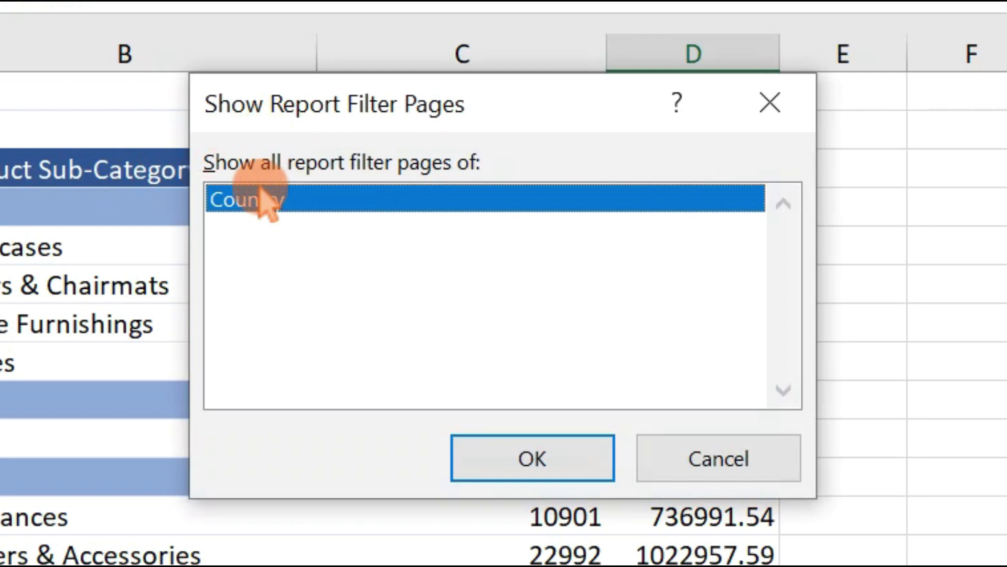
left_click(522, 459)
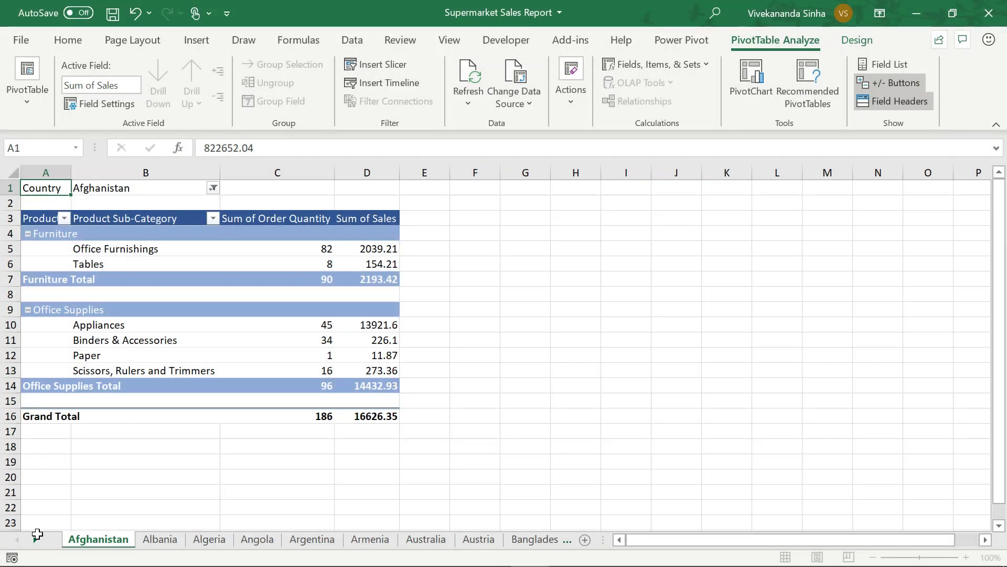
right_click(29, 538)
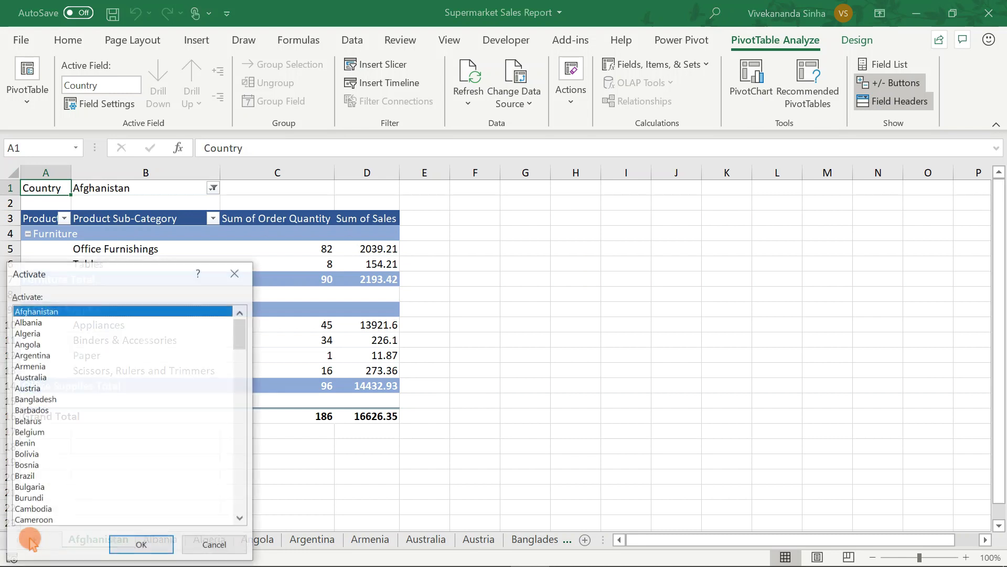
left_click_drag(112, 268, 394, 131)
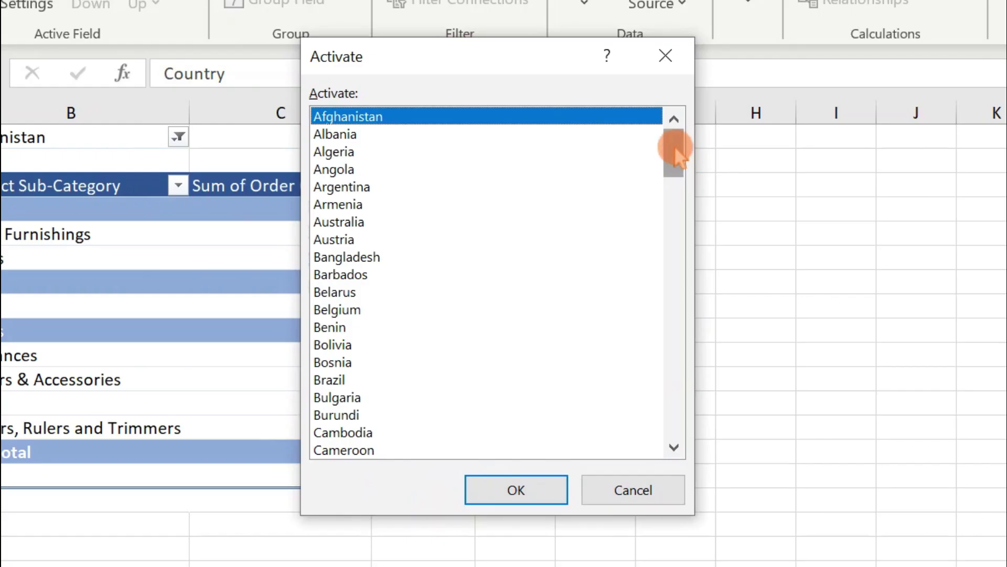
mouse_move(680, 155)
left_mouse_down()
mouse_move(681, 181)
mouse_move(678, 119)
left_mouse_up()
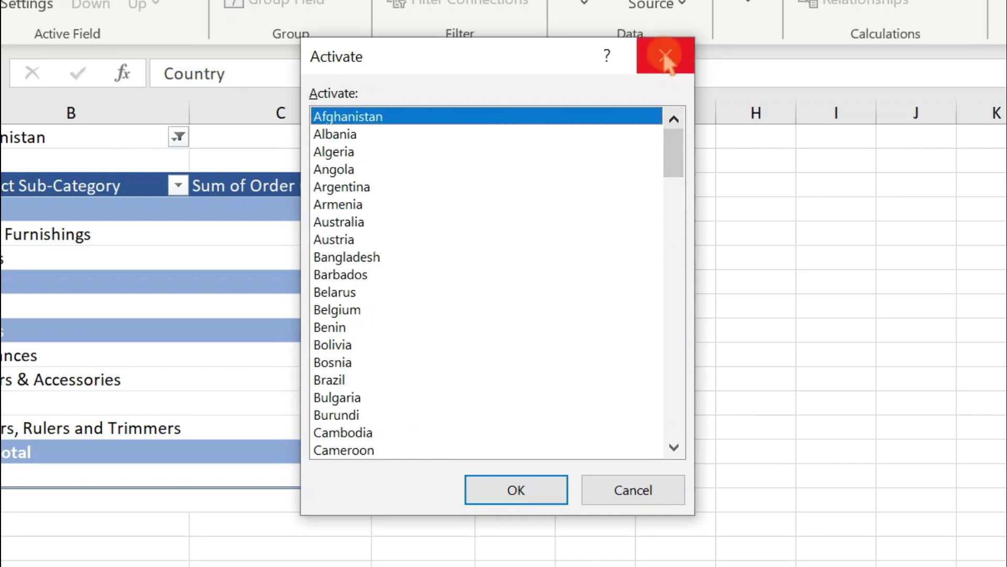
left_click(666, 56)
left_click(324, 539)
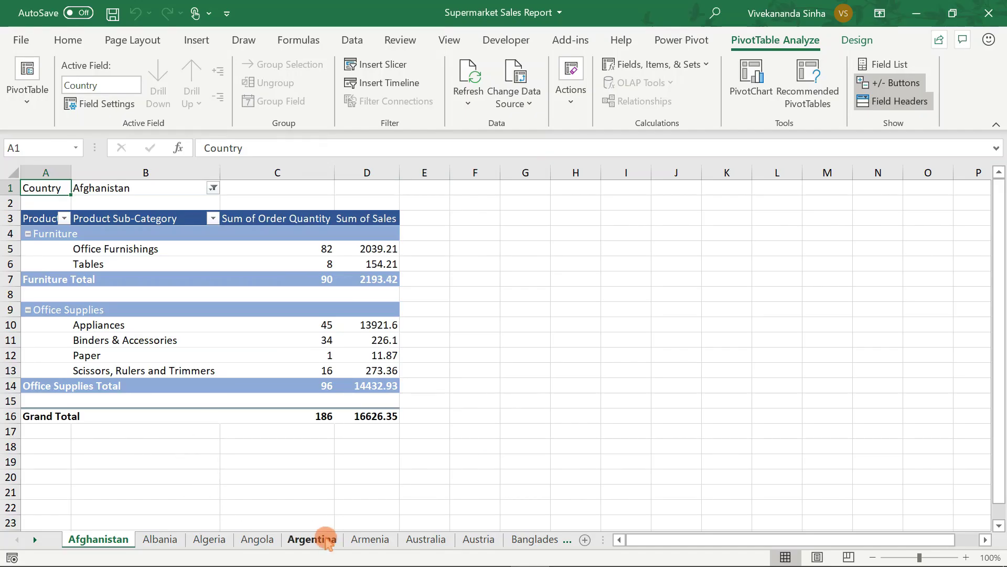
left_click(426, 539)
left_click(493, 538)
left_click(525, 538)
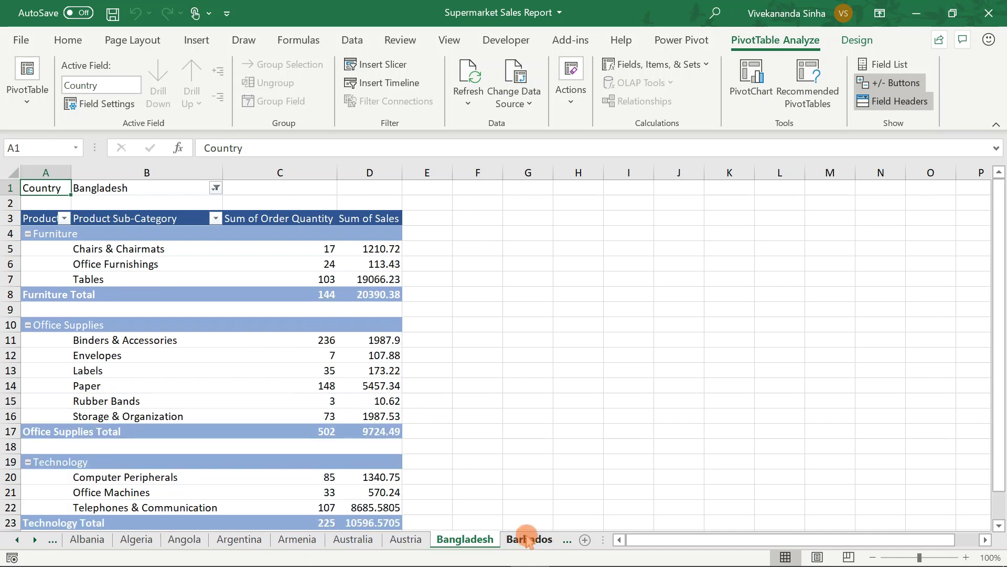
left_click(527, 539)
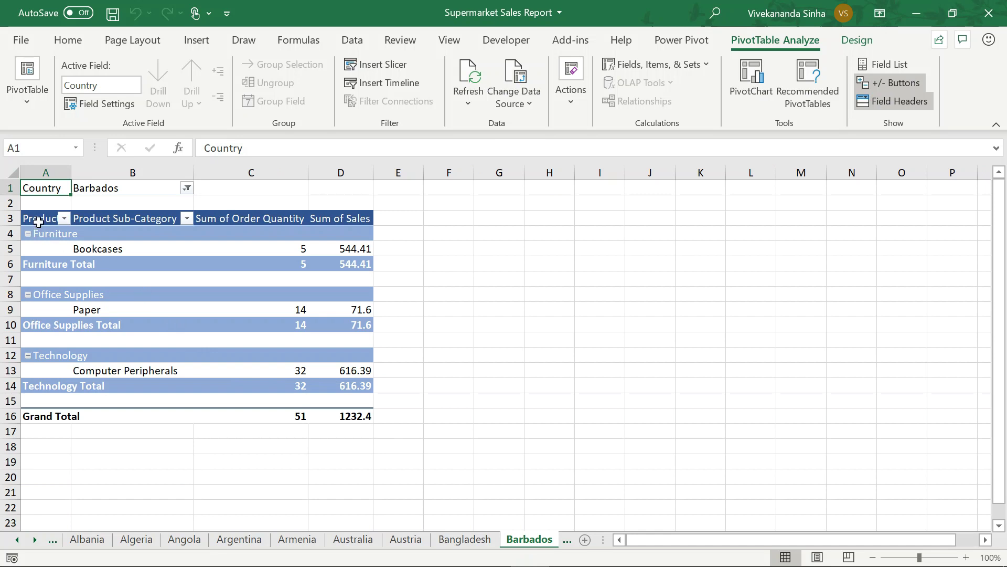
left_click(37, 218)
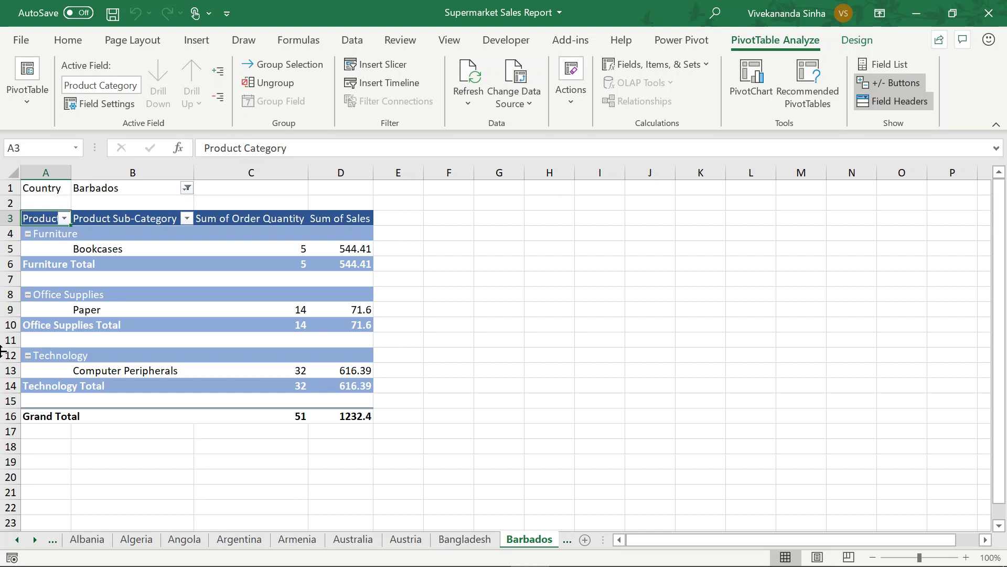
left_click(17, 539)
left_click(74, 544)
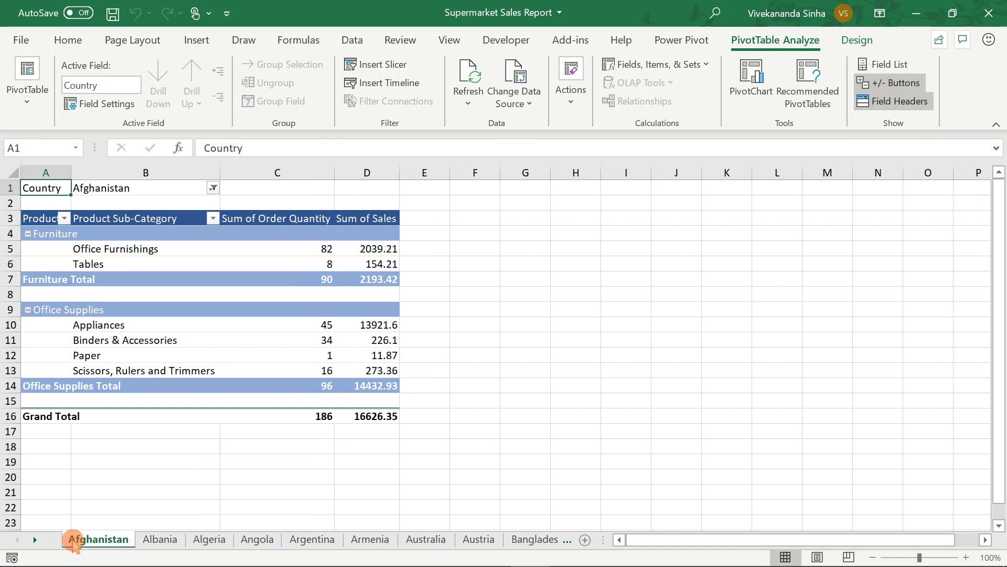